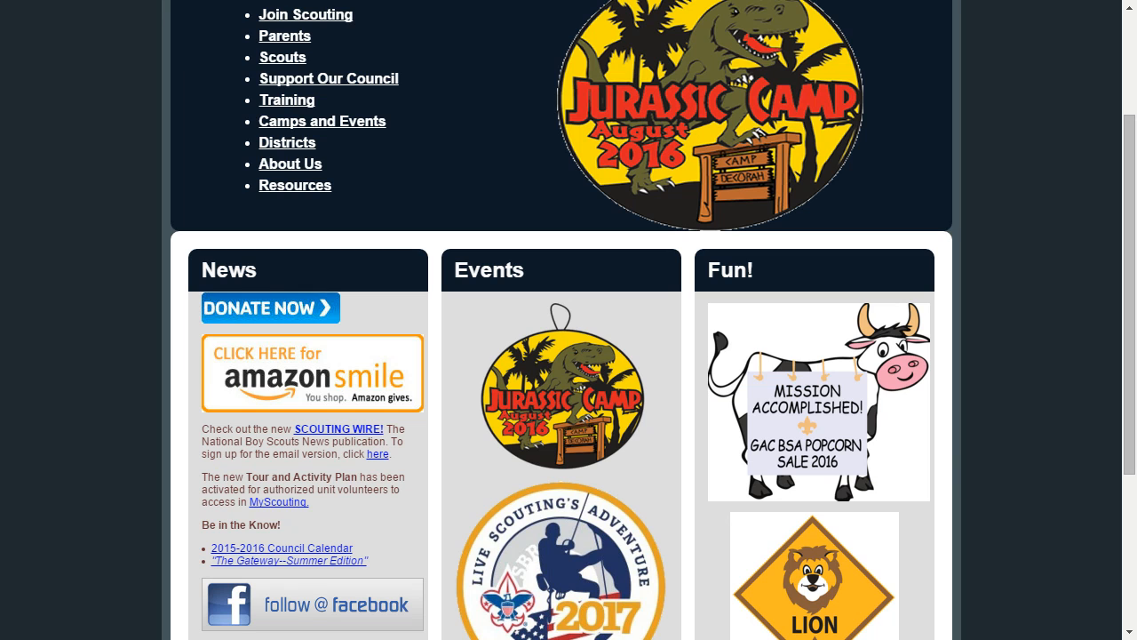
- Open the Fall Popcorn Sale page from the council's home page and look through the Helpful Popcorn Materials
click(819, 401)
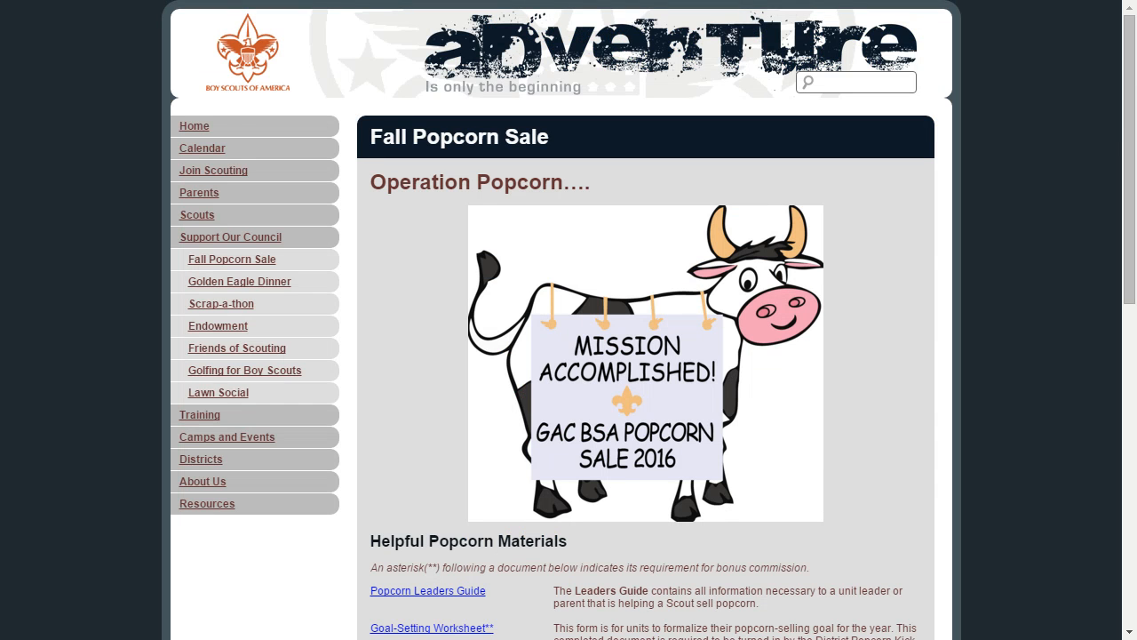
scroll(569, 356, down, 1)
scroll(569, 355, down, 1)
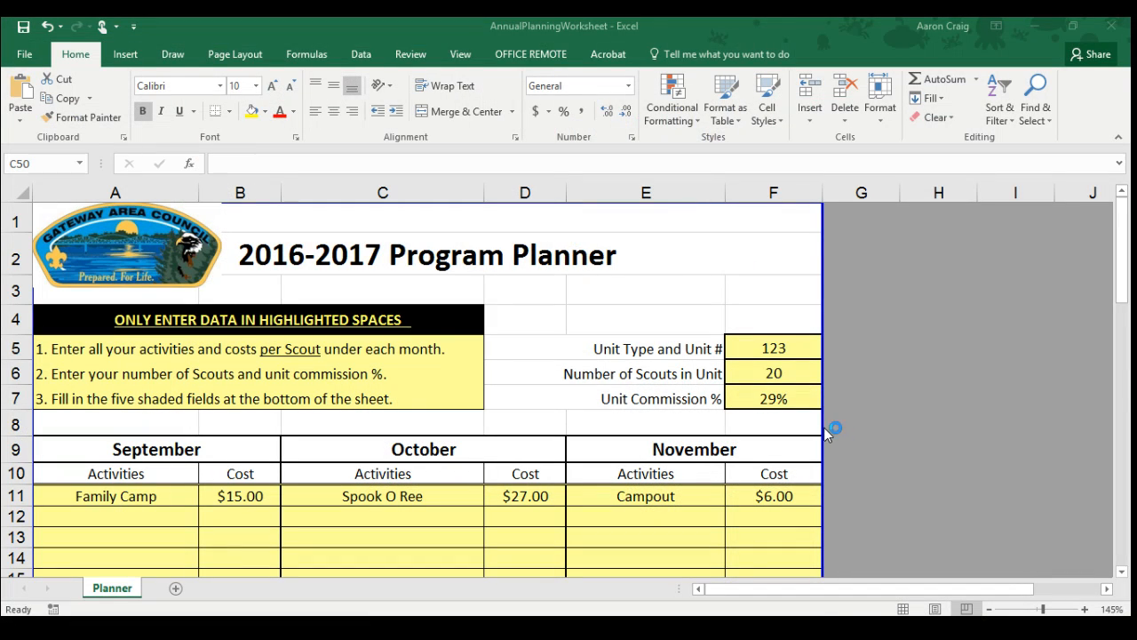
scroll(681, 305, down, 1)
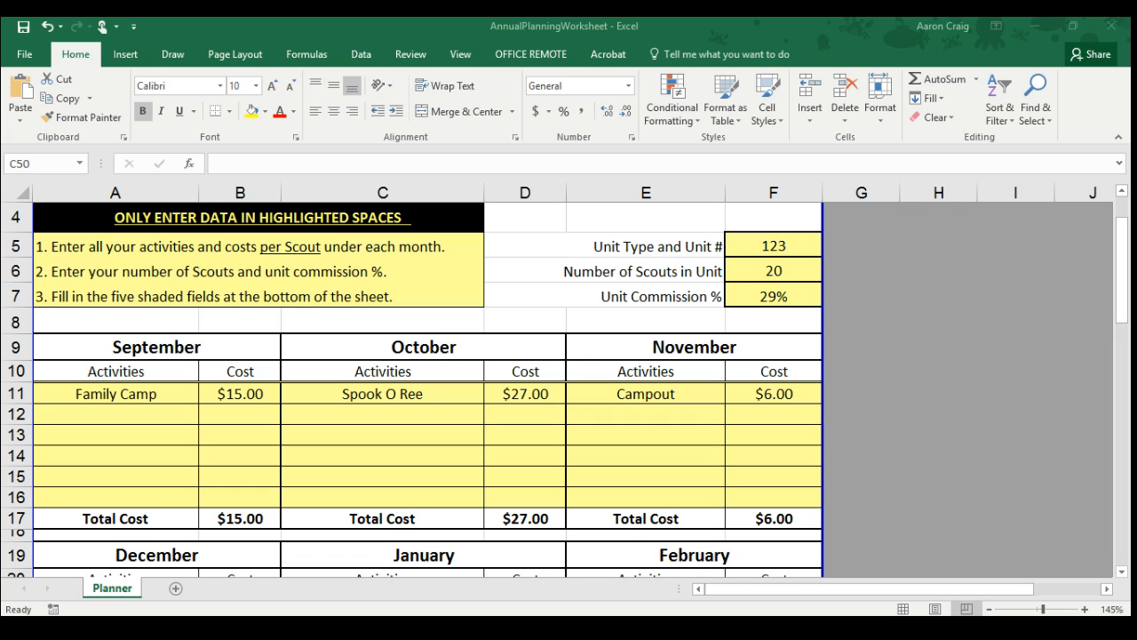
click(786, 297)
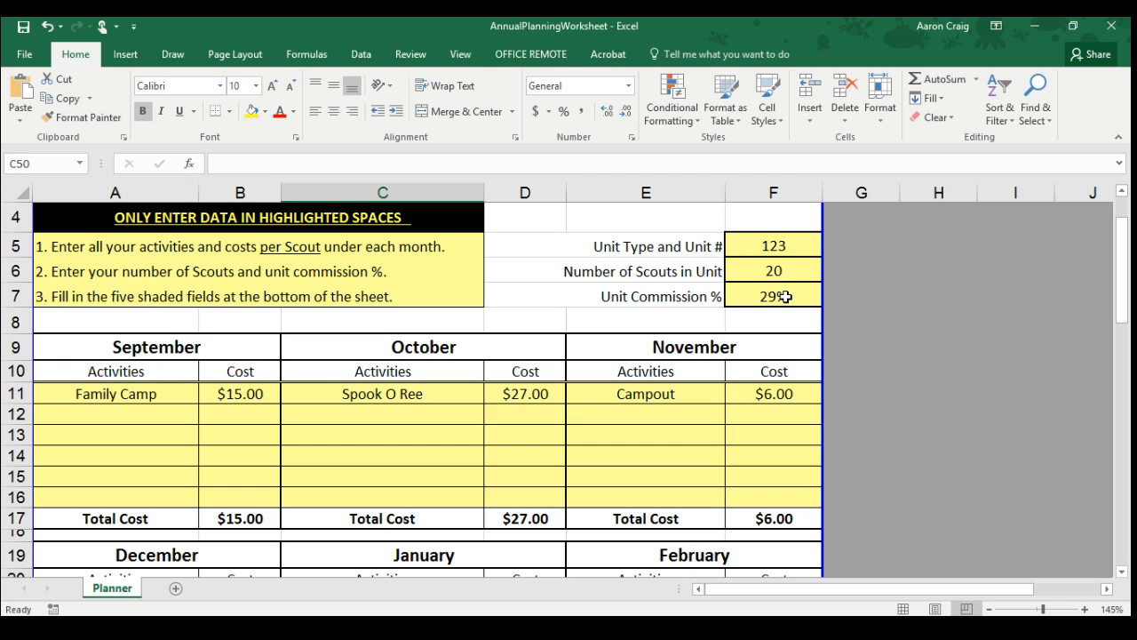
text(34)
key(BackSpace)
key(BackSpace)
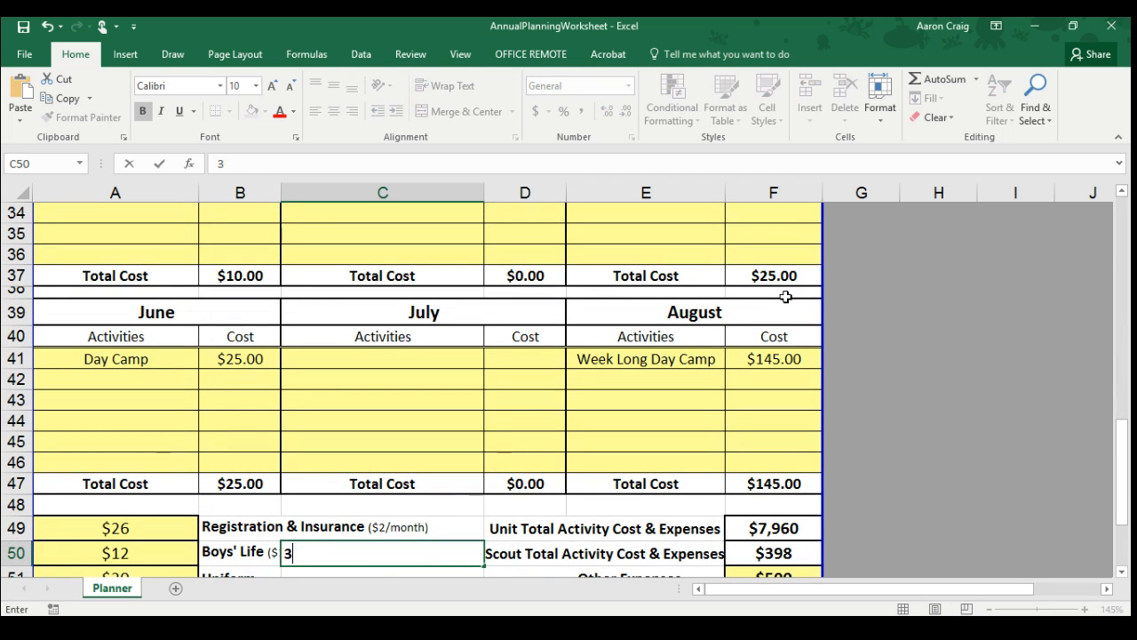
scroll(950, 381, up, 11)
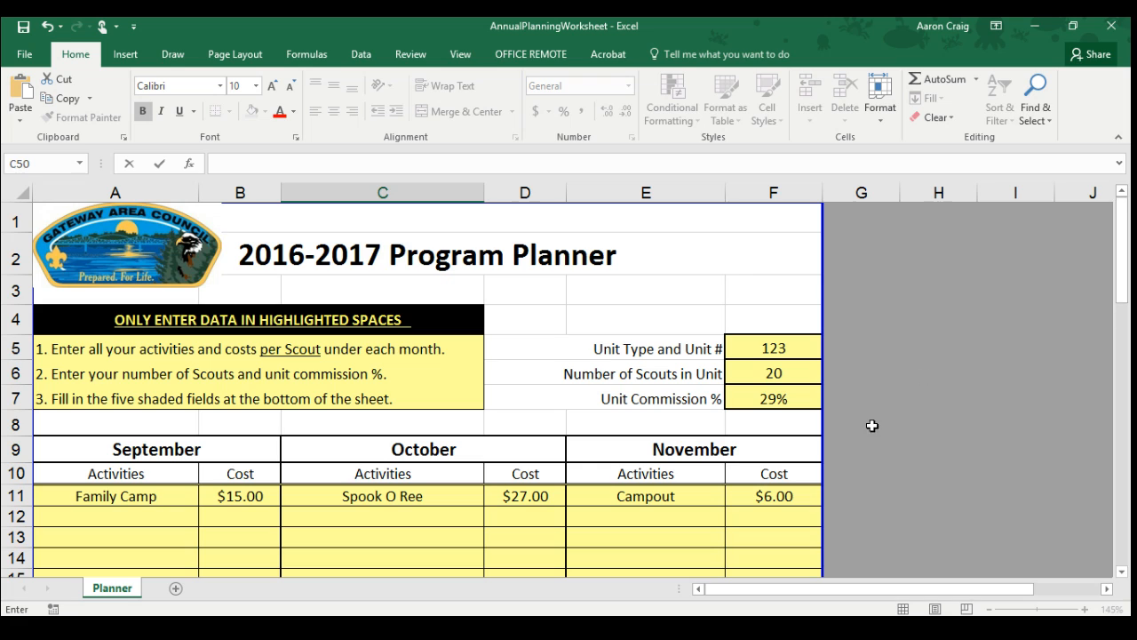
- Try 34% as the Unit Commission % in the planner's header and restore it to 29%
click(795, 399)
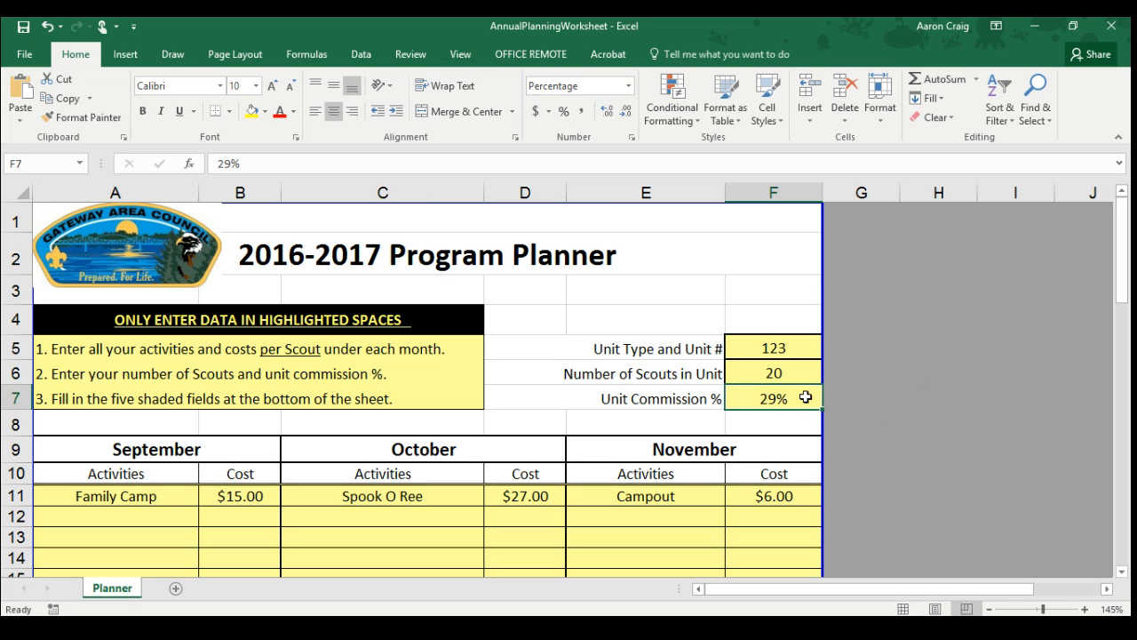
text(34)
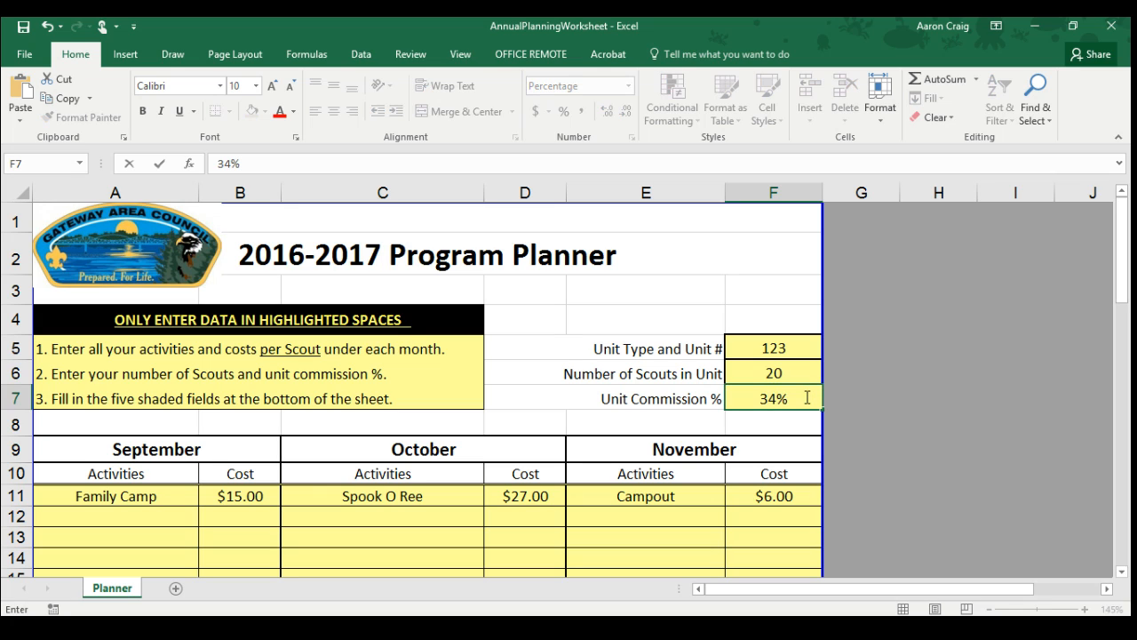
key(BackSpace)
key(BackSpace)
text(29)
click(432, 421)
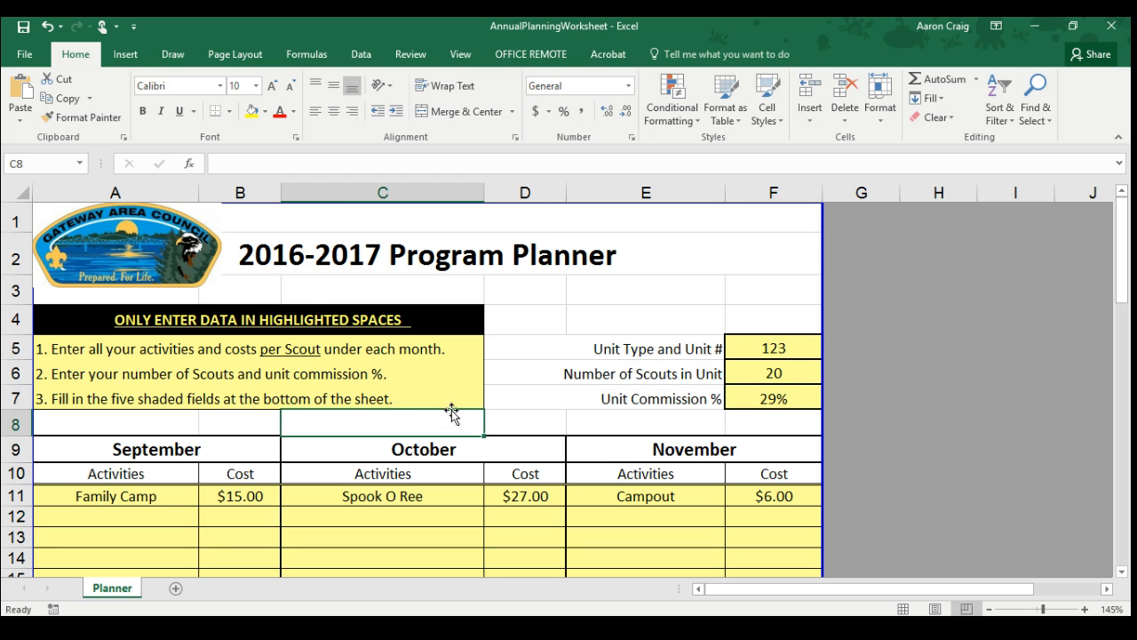
- Review the monthly activities and costs from September through August, down to the expense and sales goal summary
scroll(406, 400, down, 1)
scroll(406, 399, down, 2)
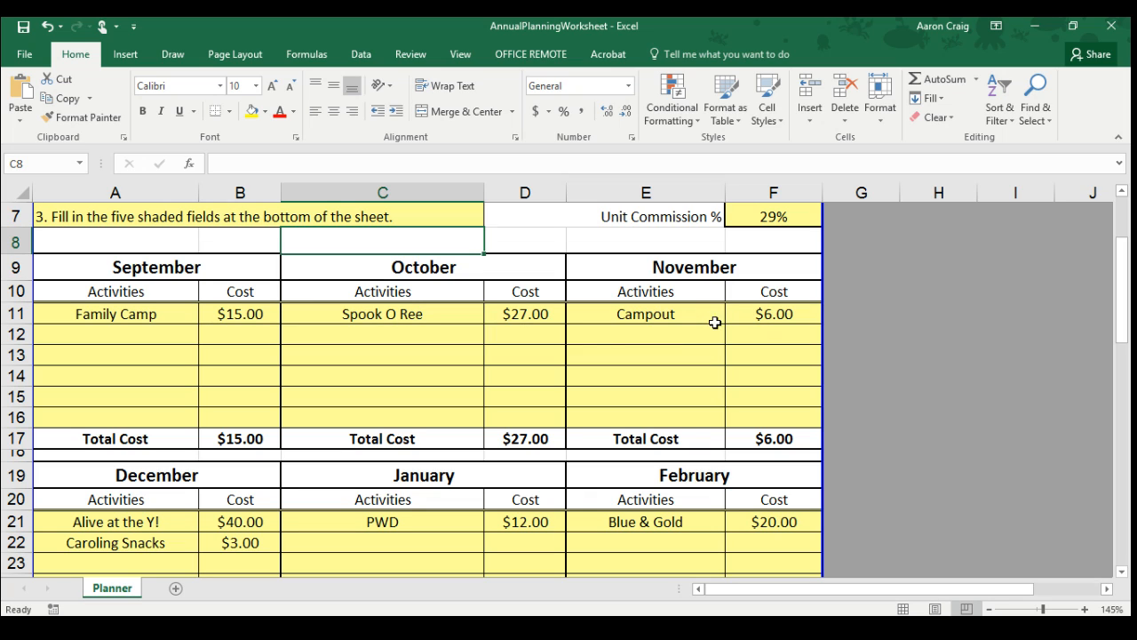
scroll(382, 338, down, 2)
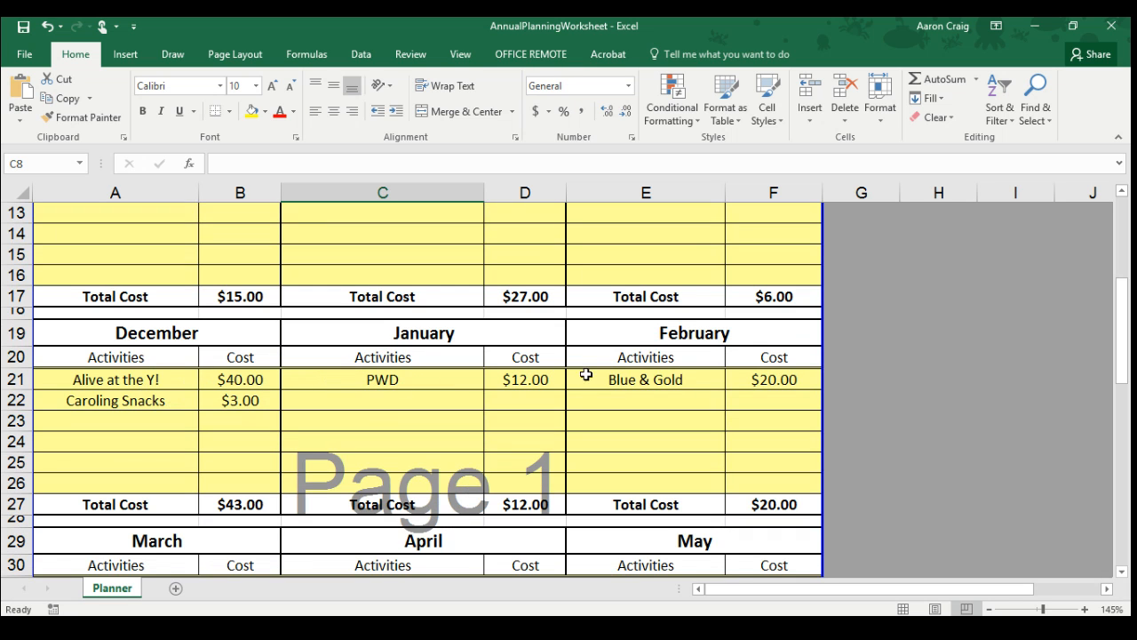
scroll(782, 379, down, 2)
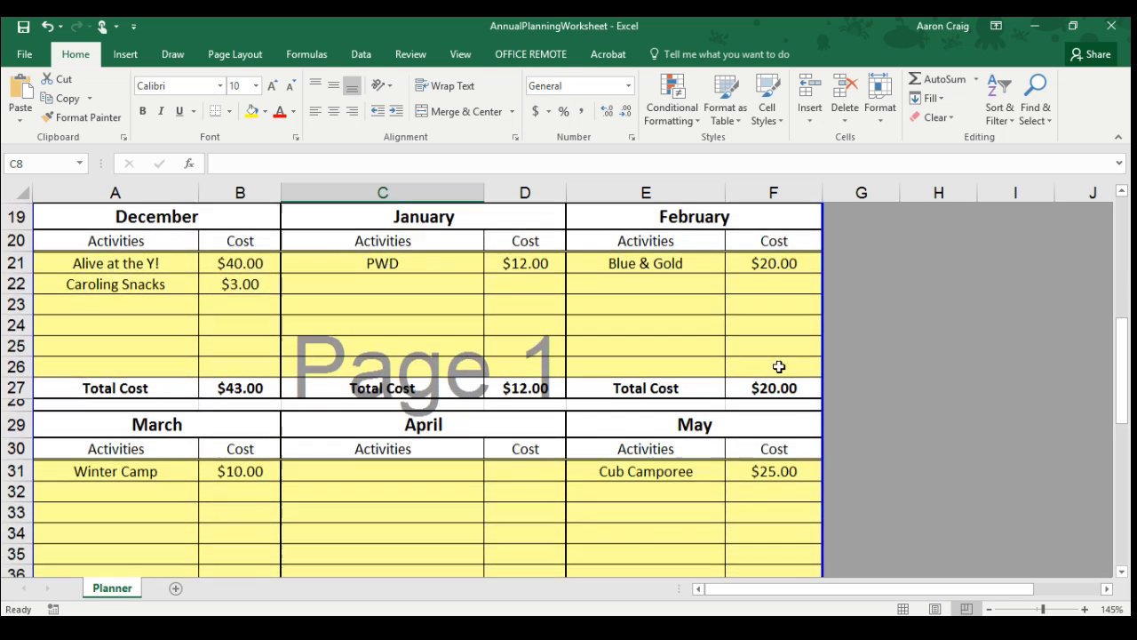
scroll(203, 471, down, 1)
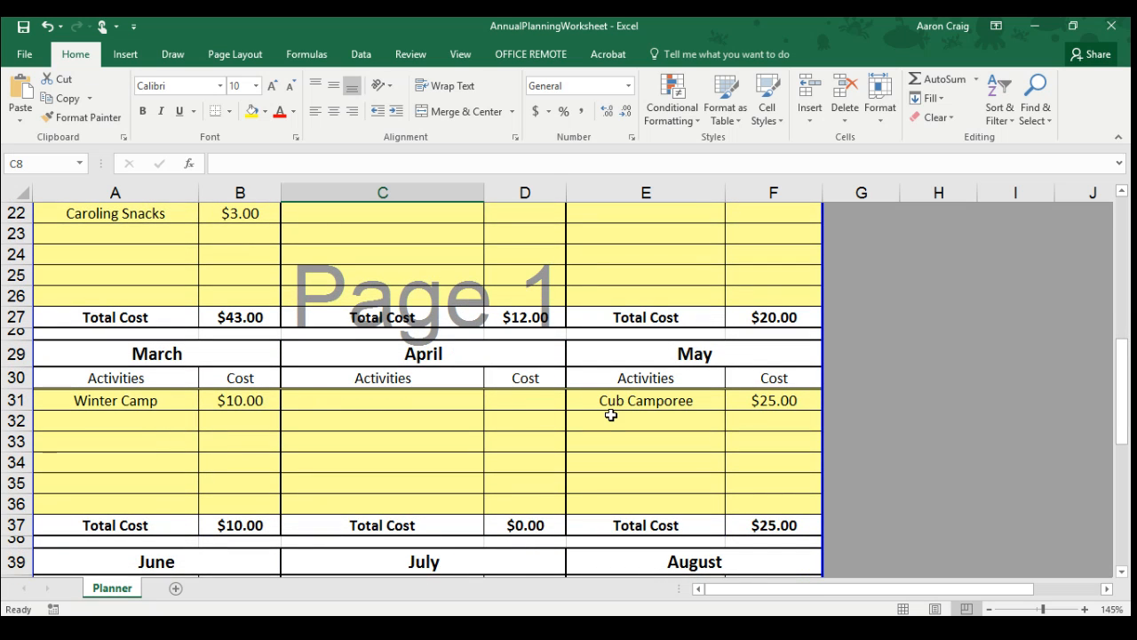
scroll(456, 425, down, 2)
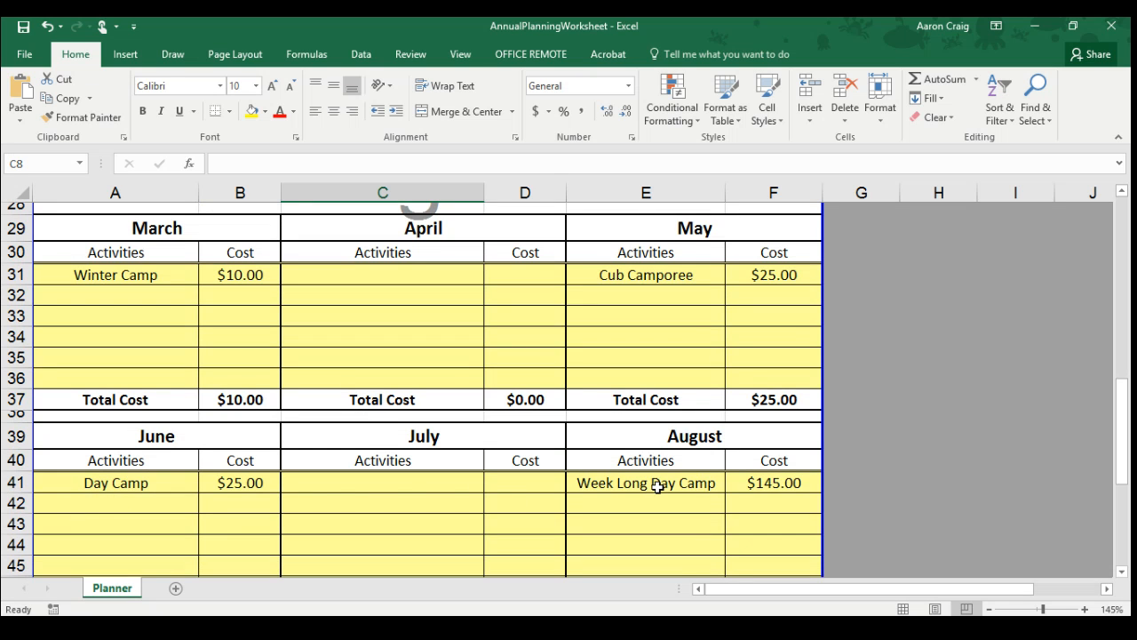
scroll(652, 473, down, 1)
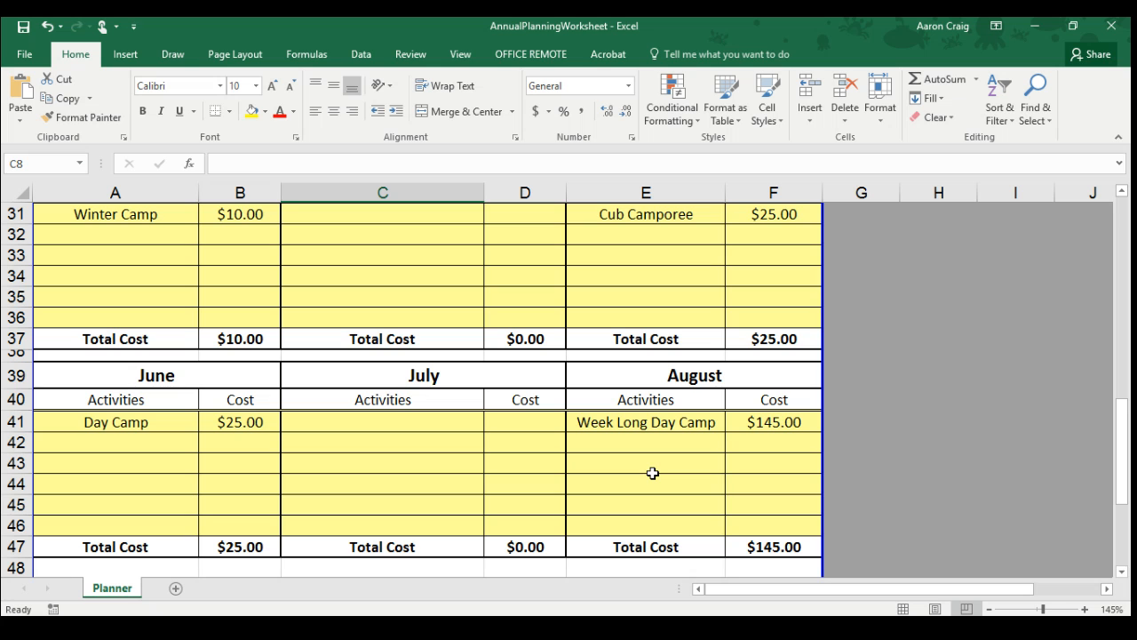
scroll(652, 473, down, 2)
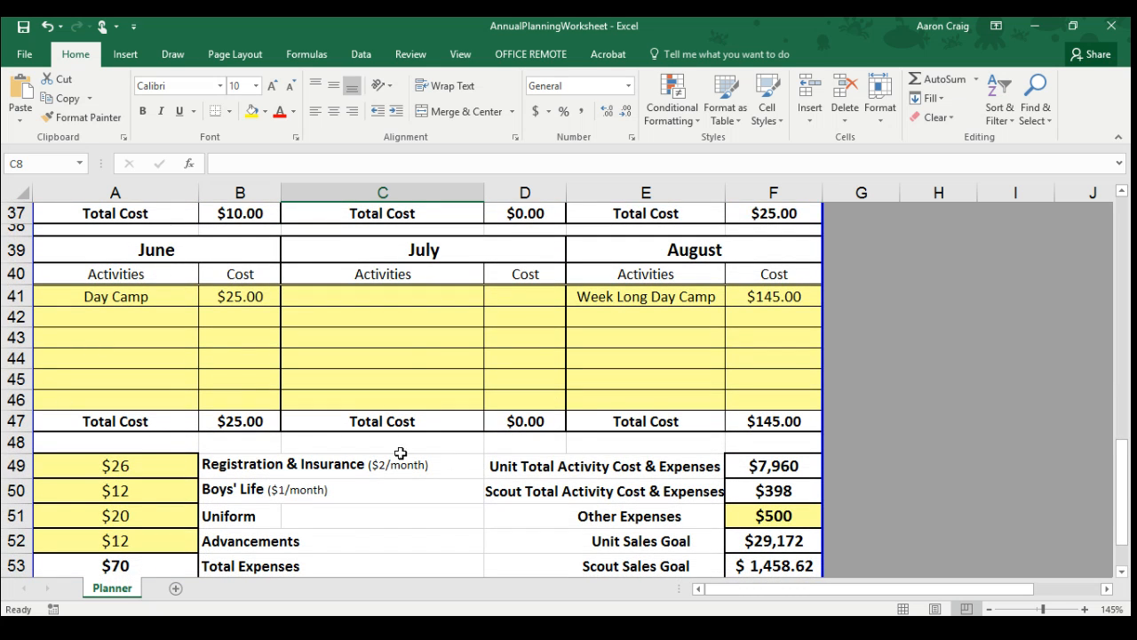
scroll(576, 411, down, 1)
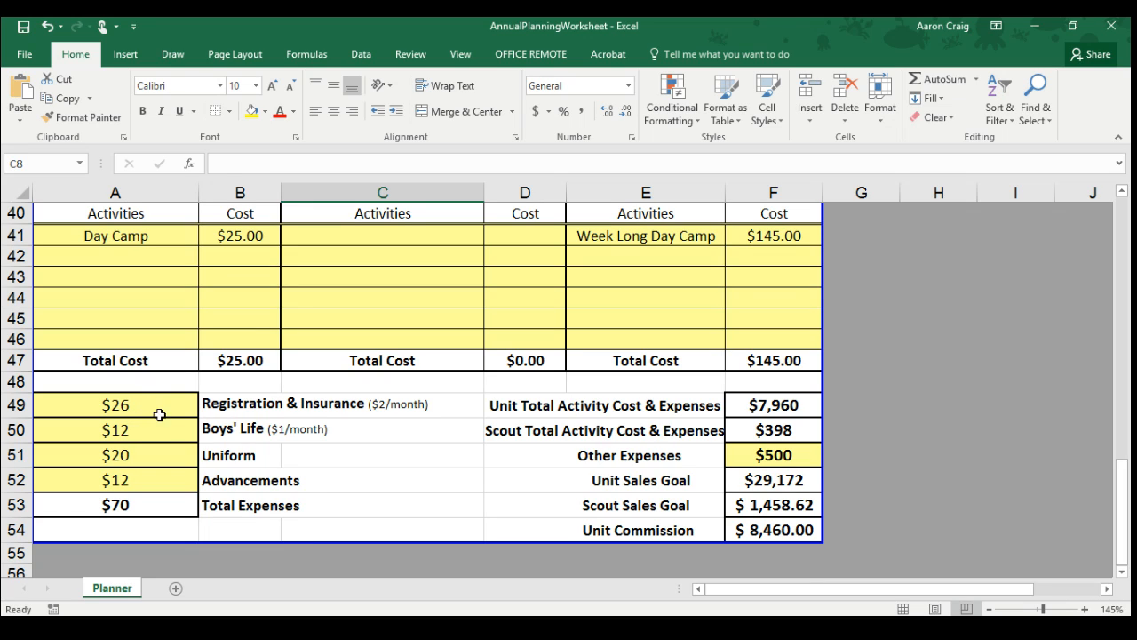
- Set the Advancements expense per Scout to $15
click(151, 480)
text(15)
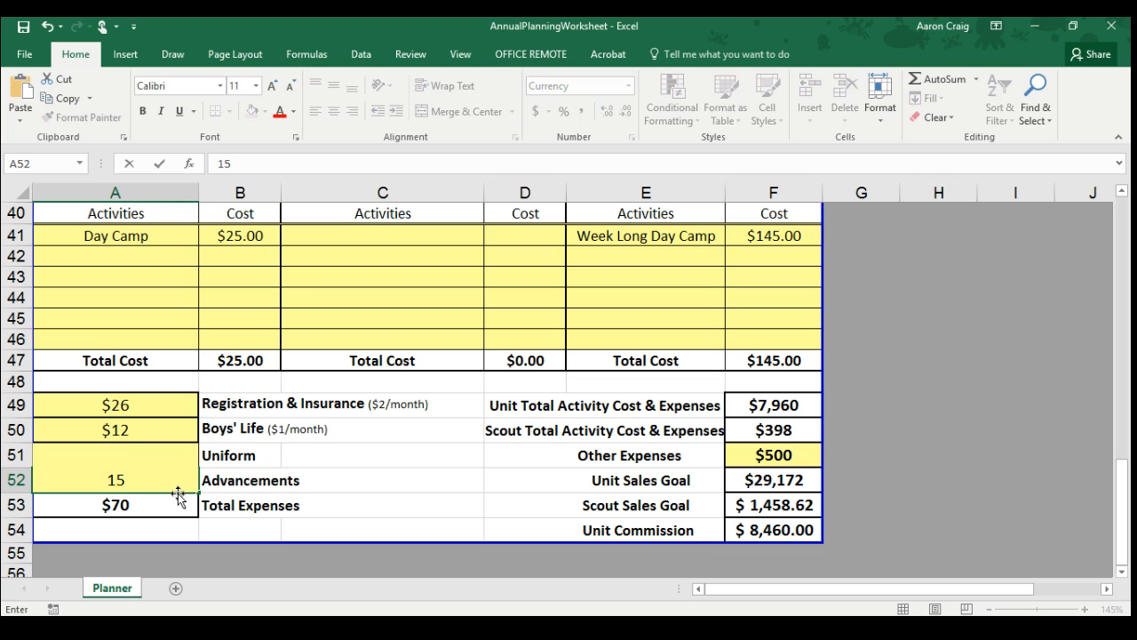
key(Return)
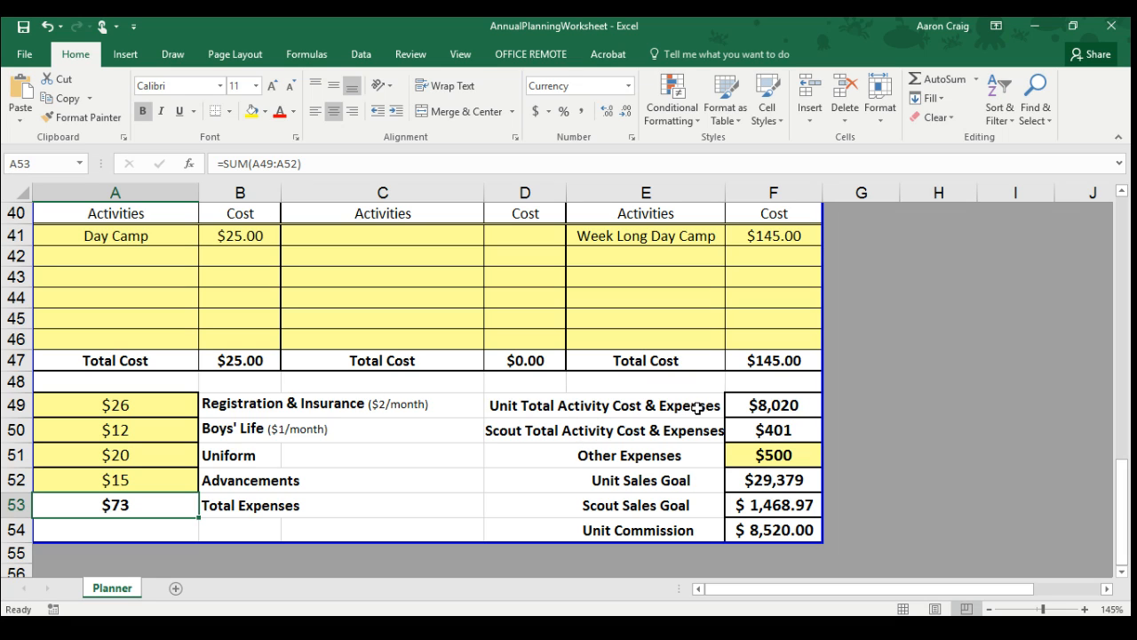
- Inspect the Unit Total Activity Cost & Expenses formula and the Other Expenses entry in the summary
click(782, 407)
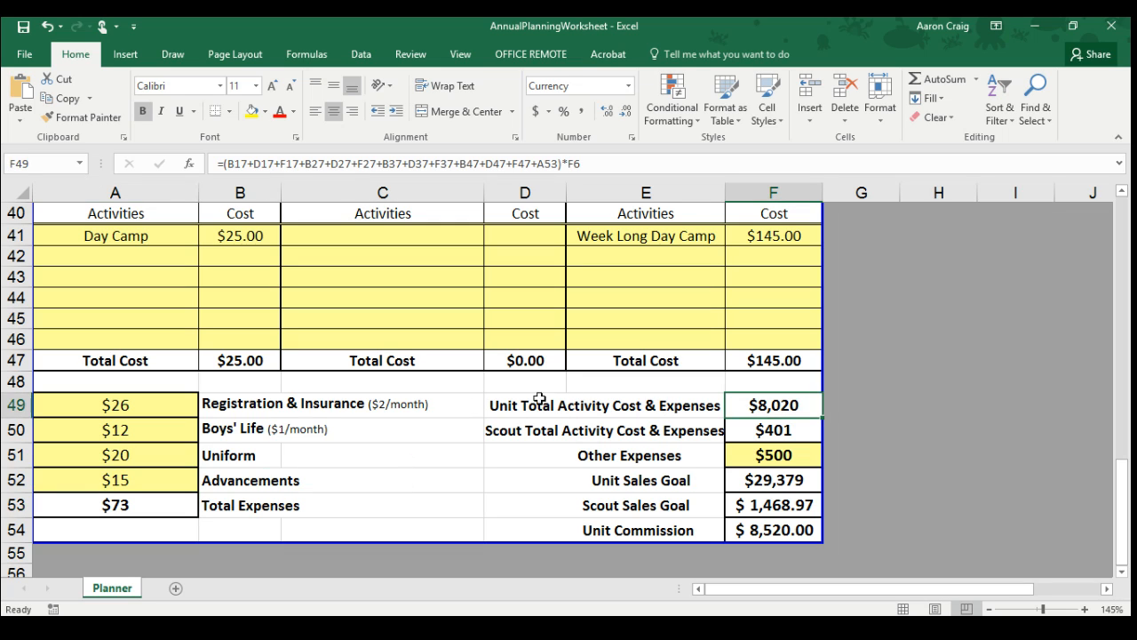
click(867, 404)
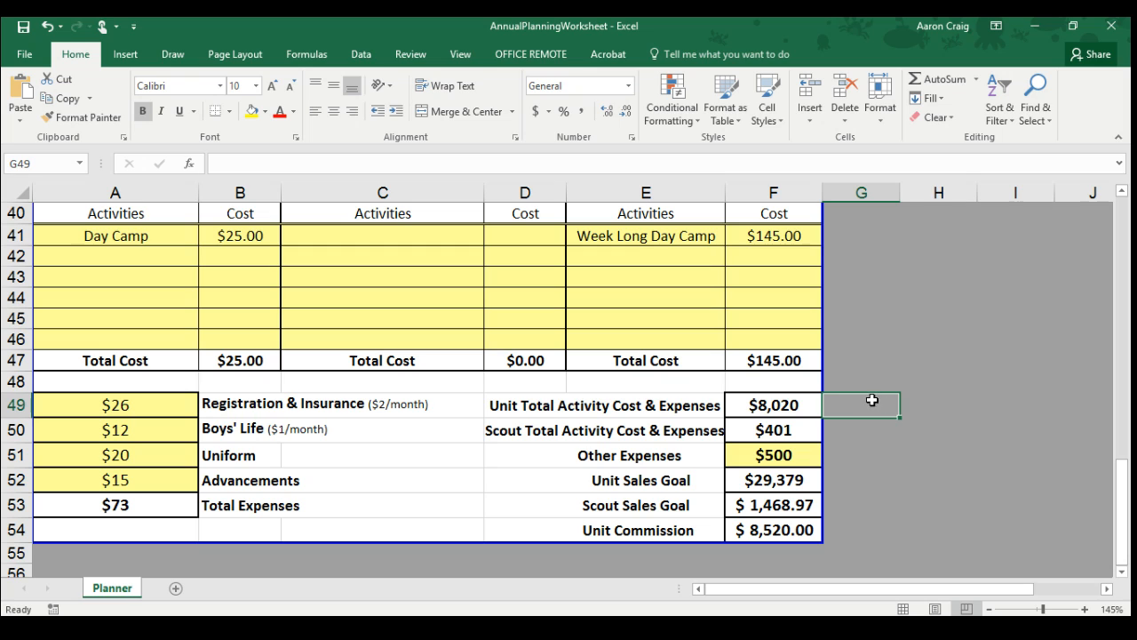
click(908, 404)
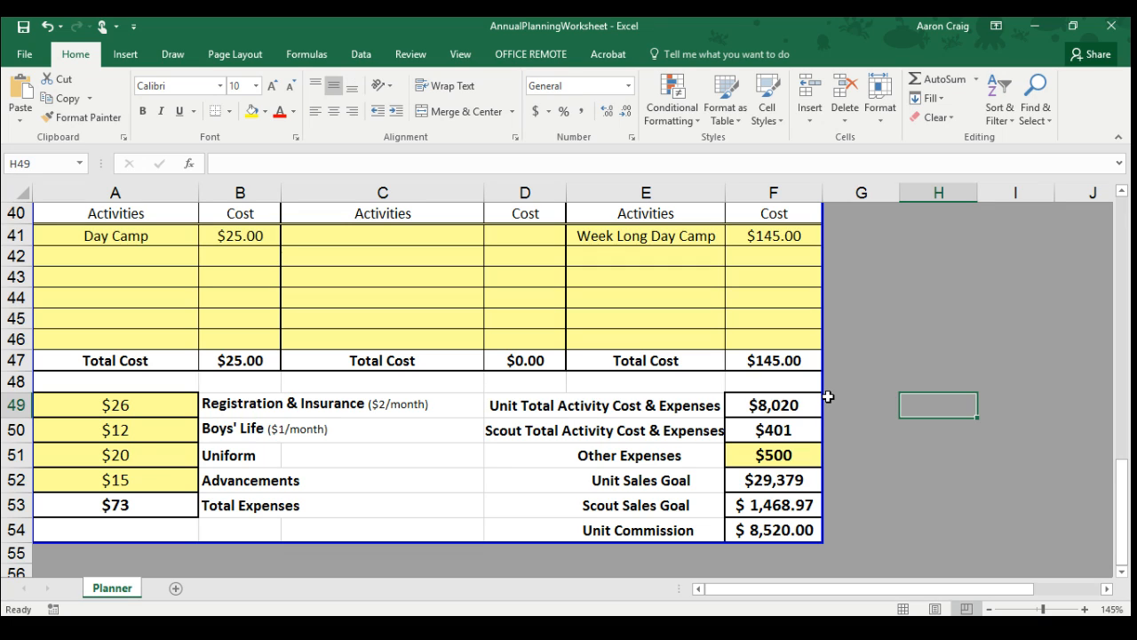
click(737, 454)
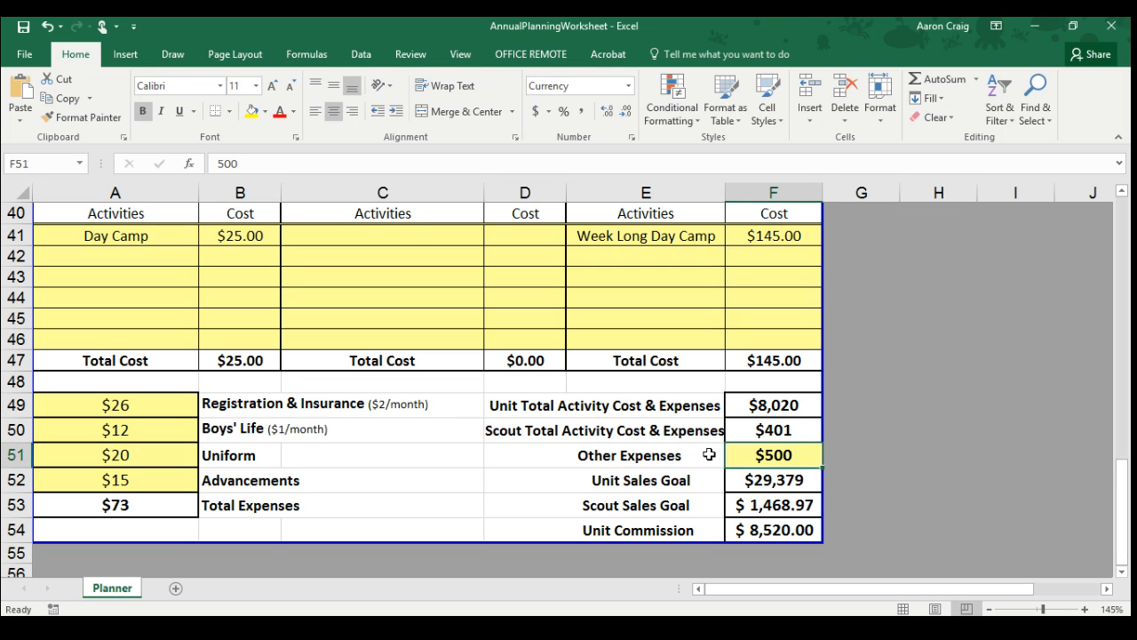
click(376, 456)
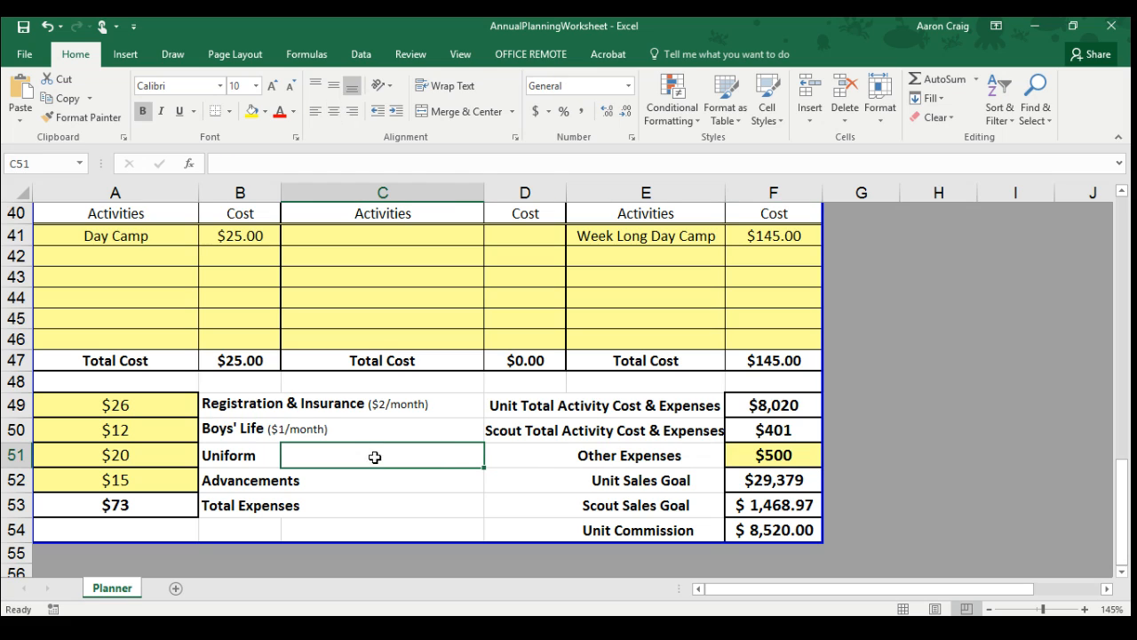
click(738, 455)
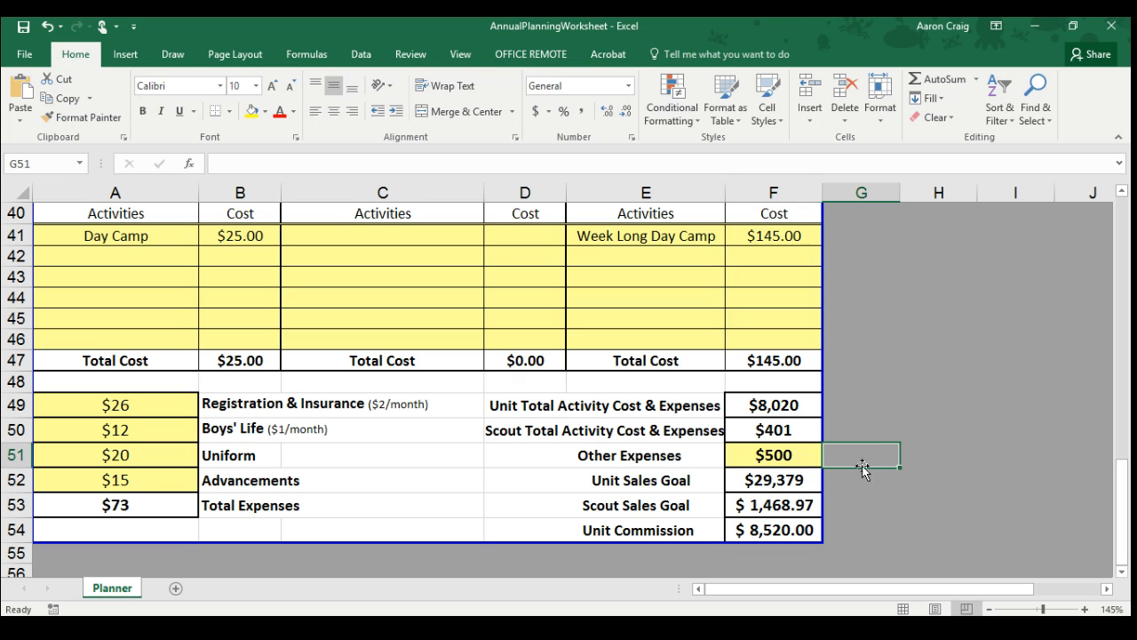
- Examine the Unit Sales Goal formula along with the total cost and Unit Commission % cells it depends on
click(788, 480)
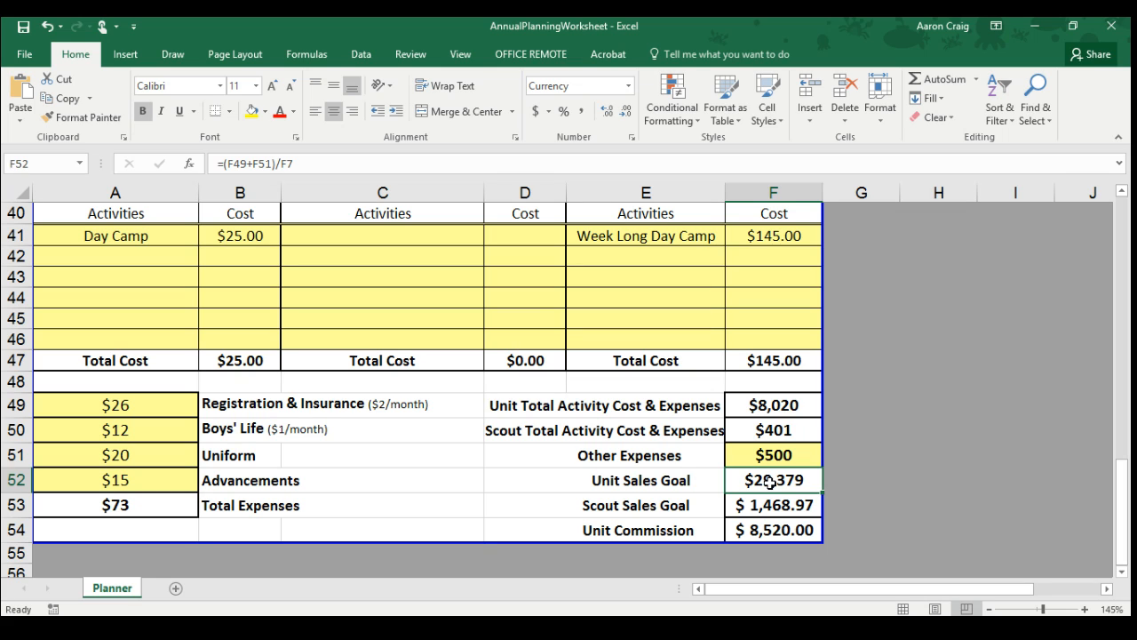
click(753, 407)
scroll(862, 369, up, 8)
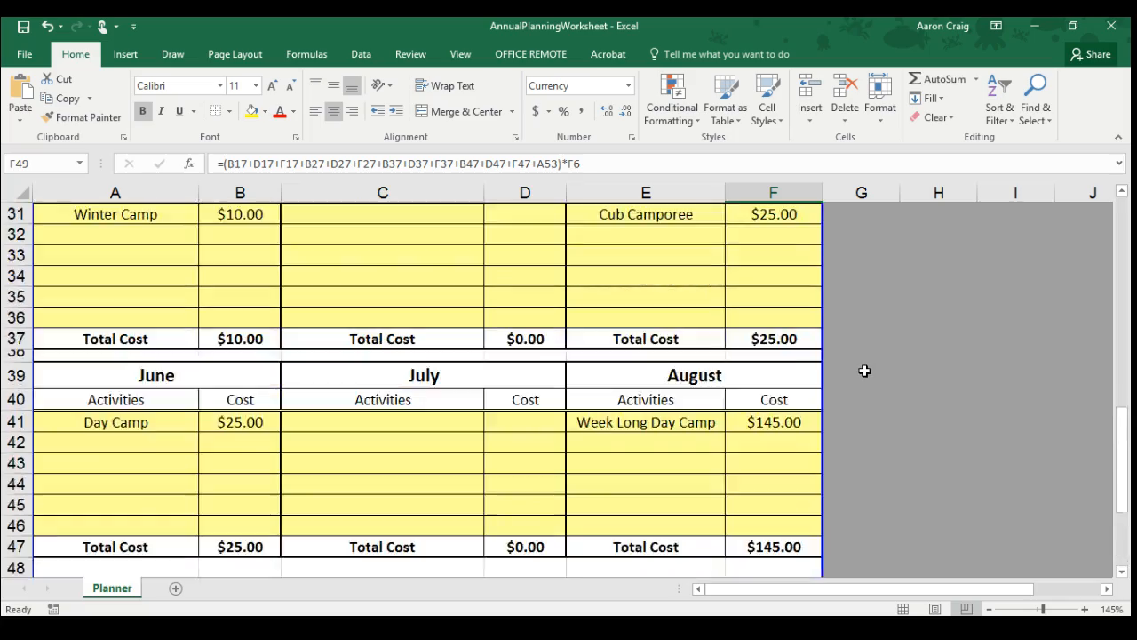
scroll(860, 371, up, 4)
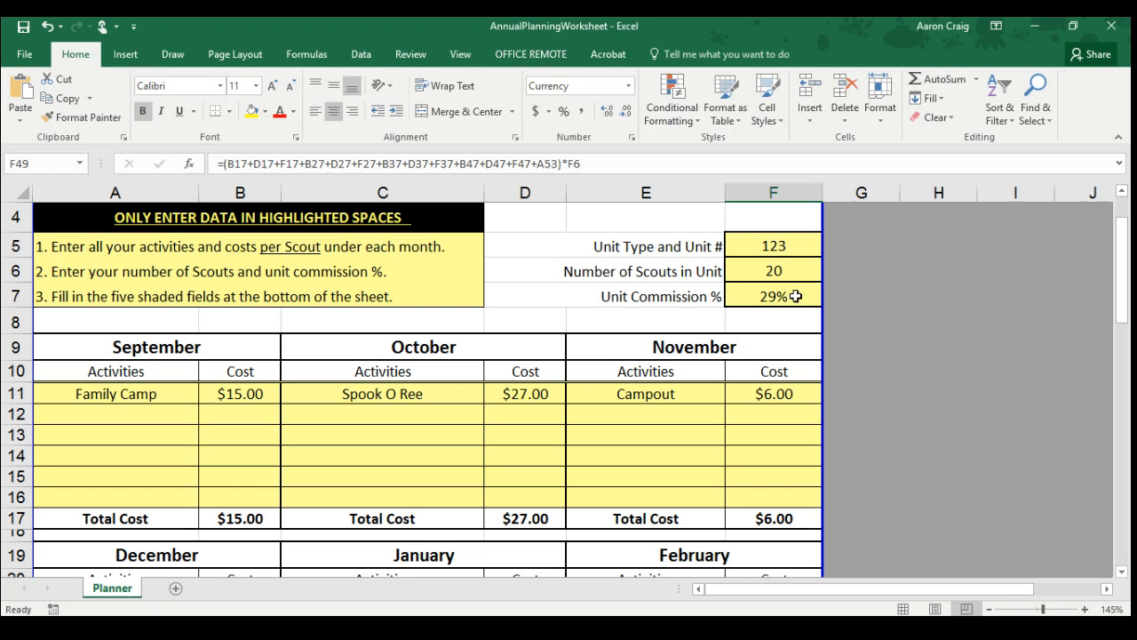
click(795, 296)
scroll(802, 382, down, 16)
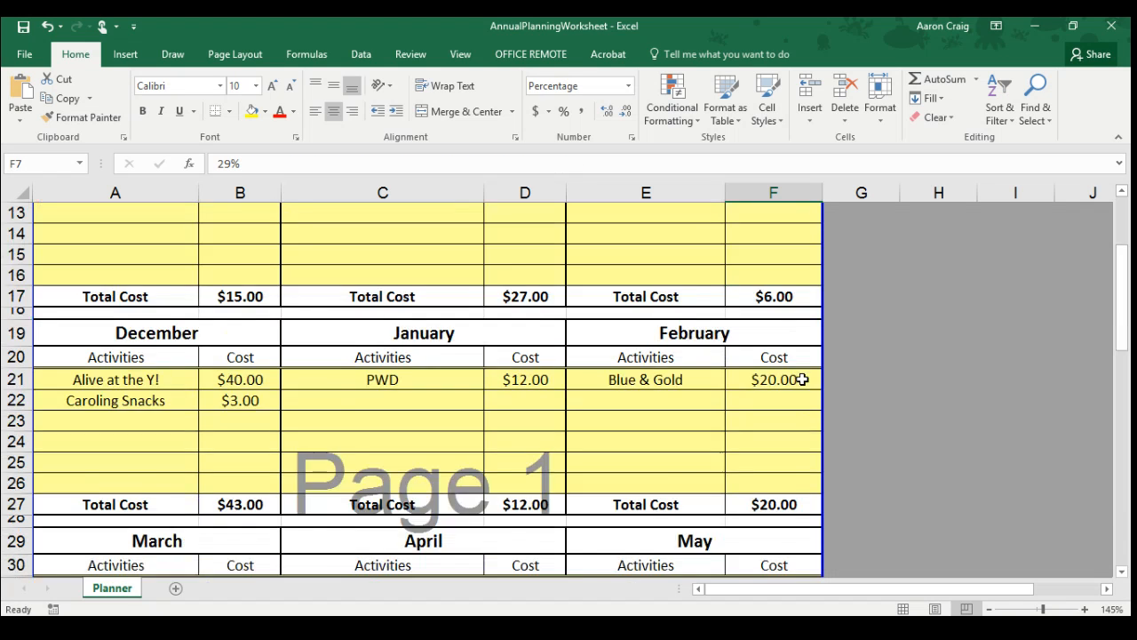
scroll(802, 382, up, 3)
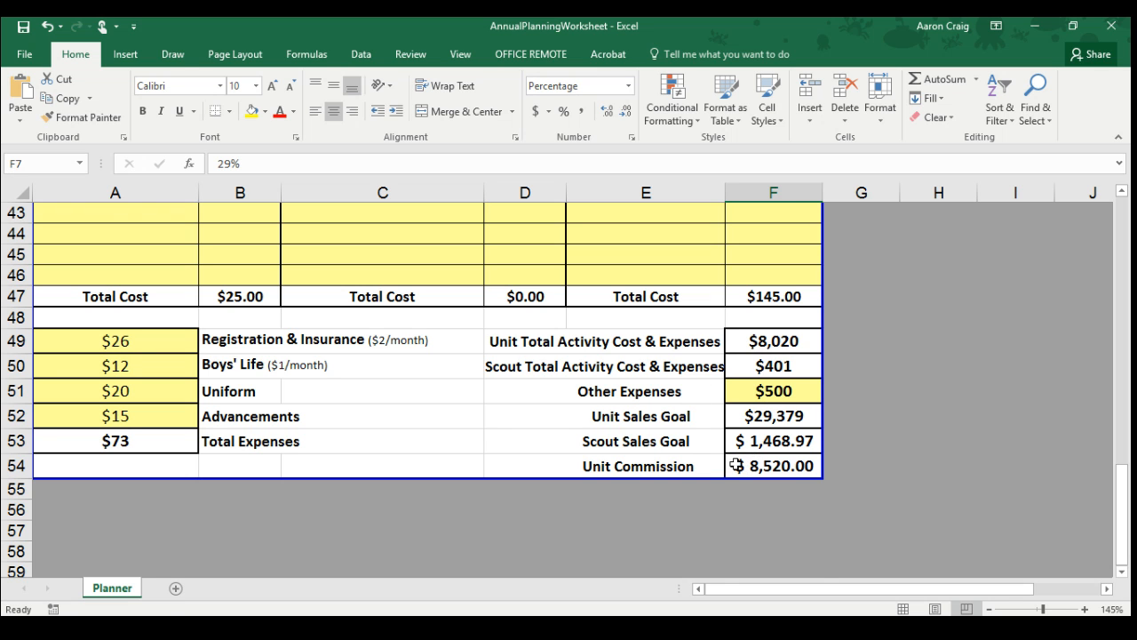
- Check the unit details in the header against the Scout Sales Goal formula, and highlight the Scout Sales Goal row
scroll(755, 454, up, 6)
scroll(756, 453, up, 8)
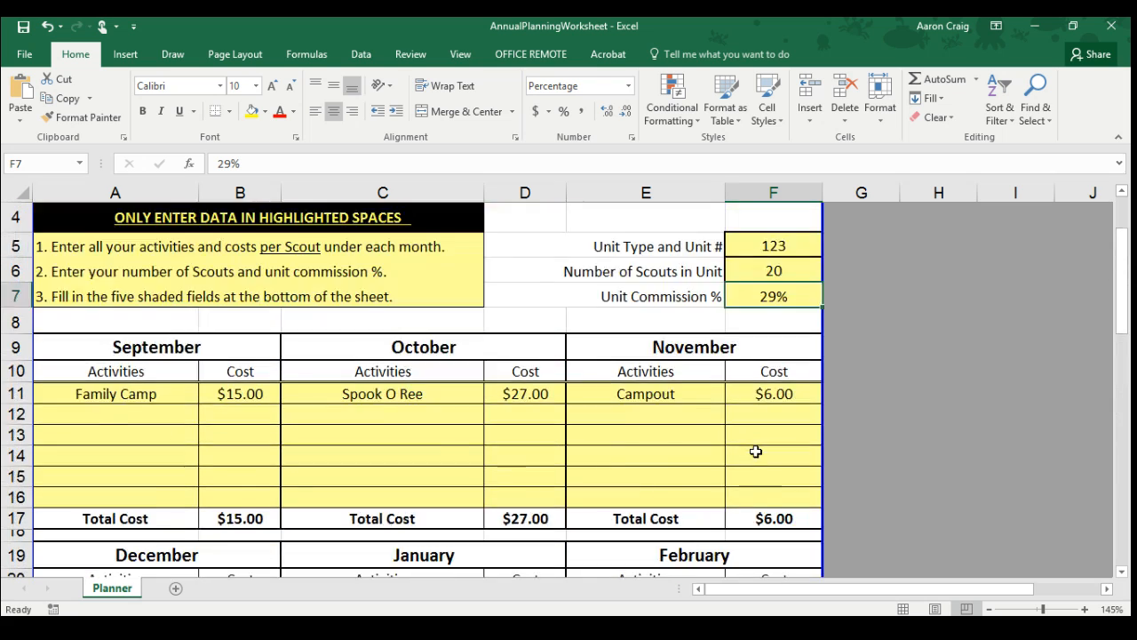
scroll(765, 378, down, 6)
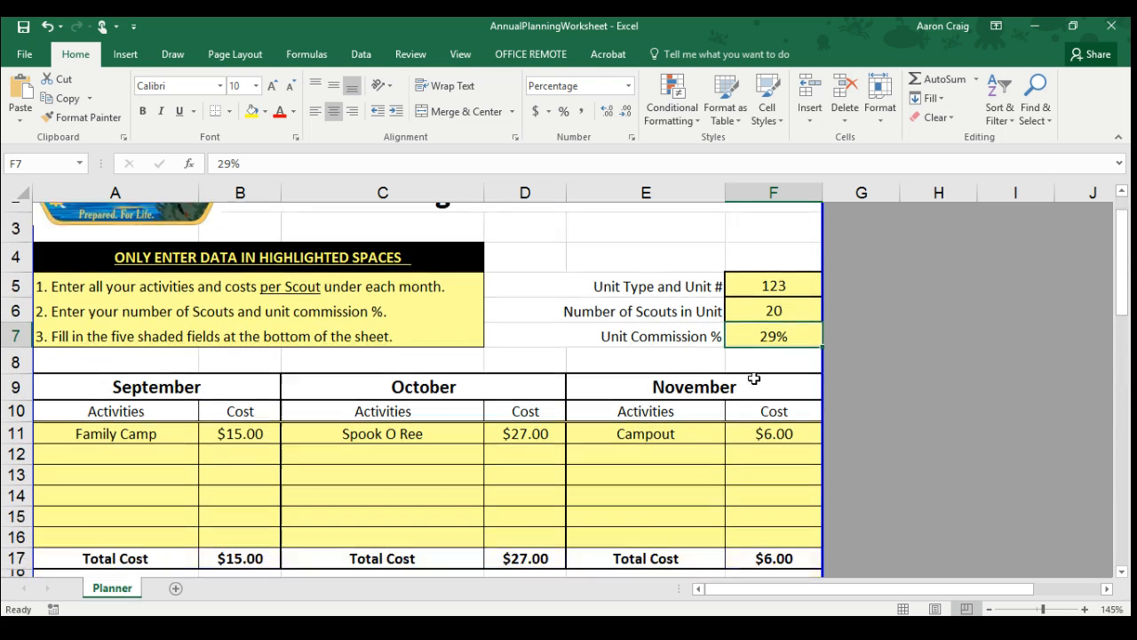
scroll(751, 380, down, 9)
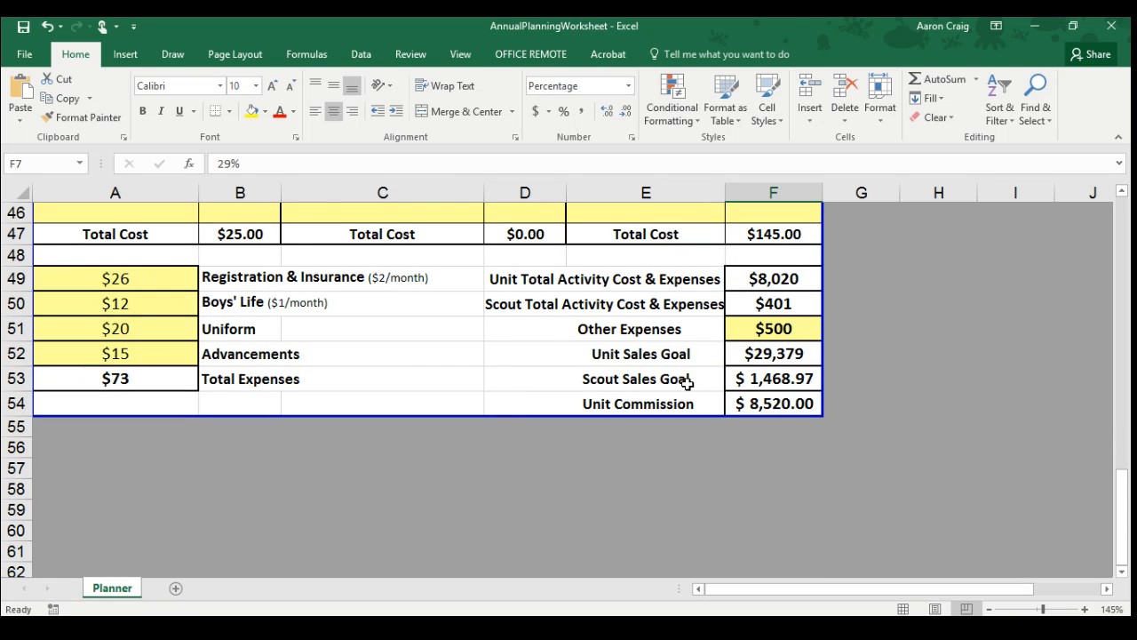
click(749, 378)
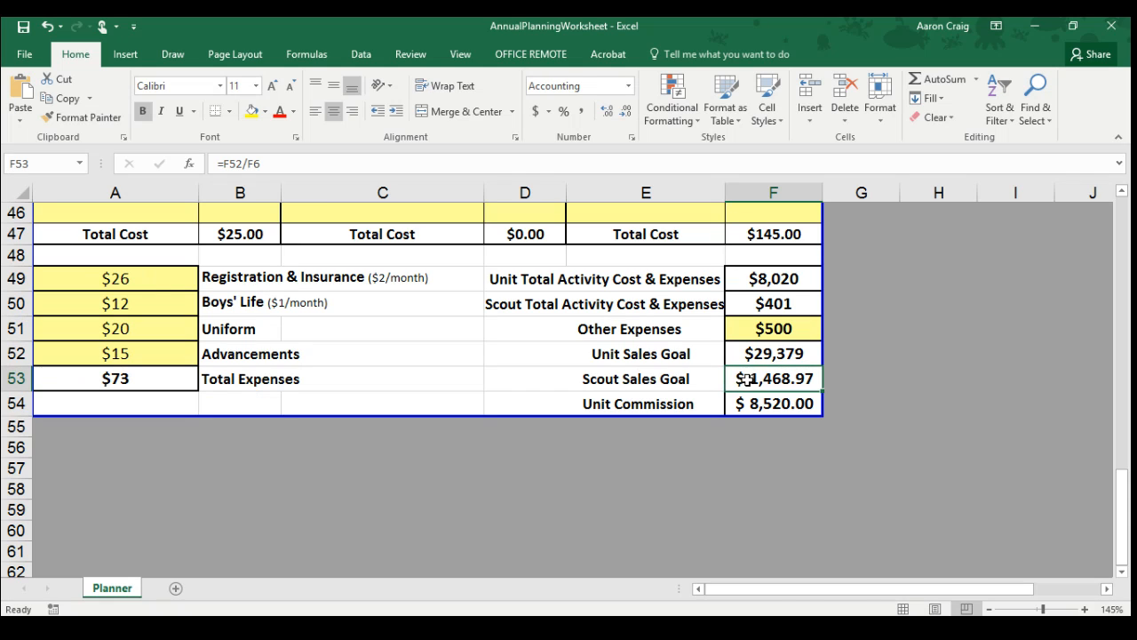
drag(654, 384, 751, 383)
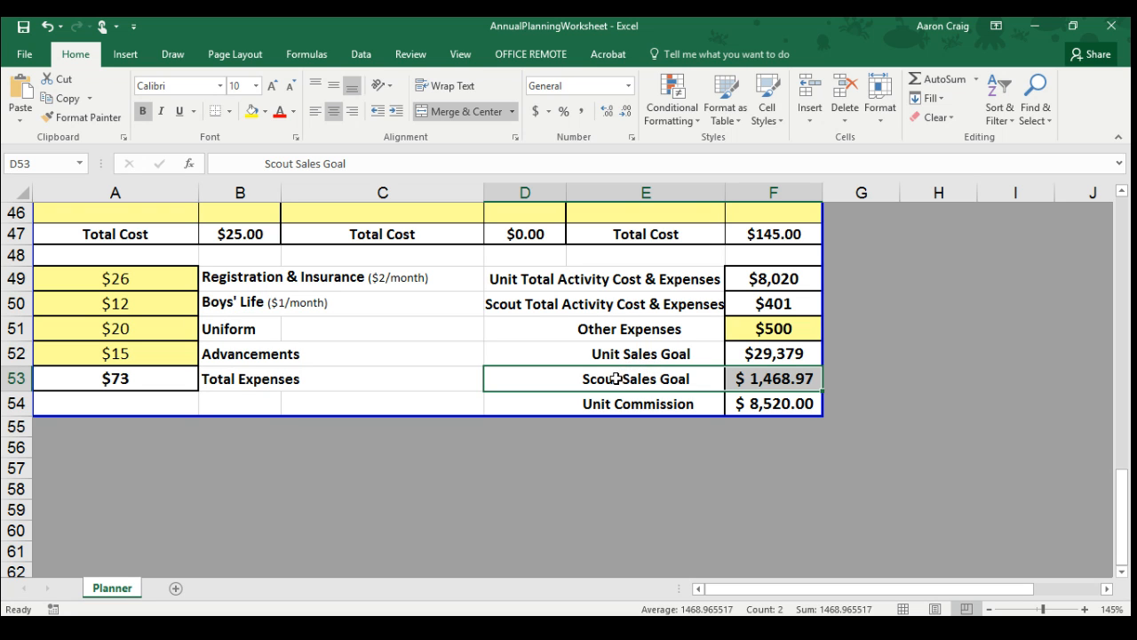
- Set the August Week Long Day Camp cost to $100 to test its effect on the sales goals
scroll(613, 383, up, 3)
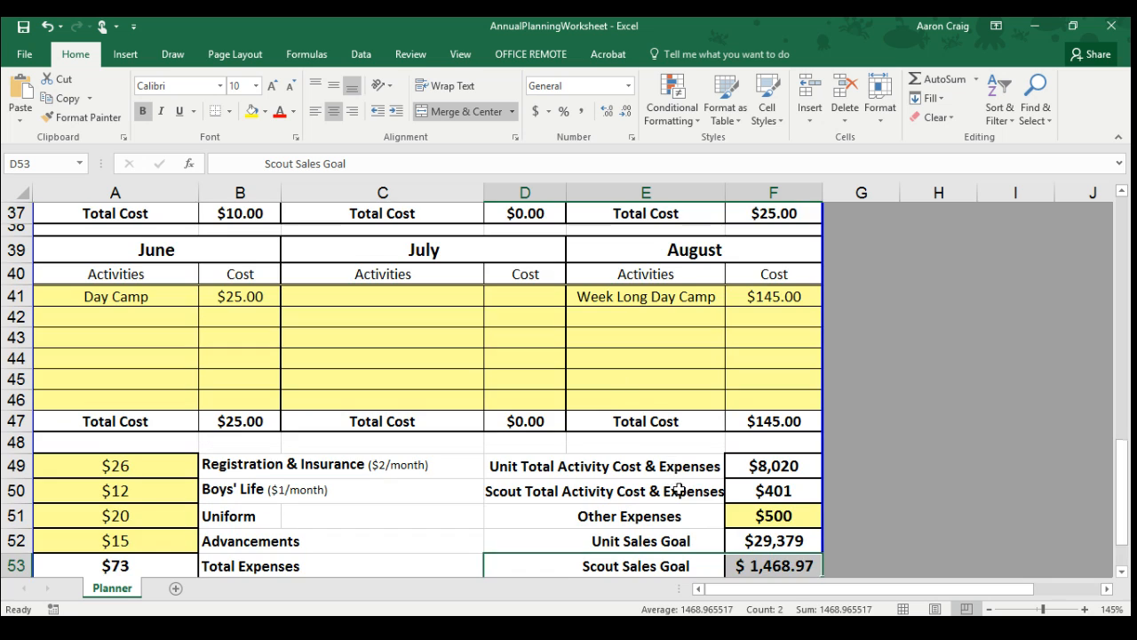
scroll(675, 484, down, 1)
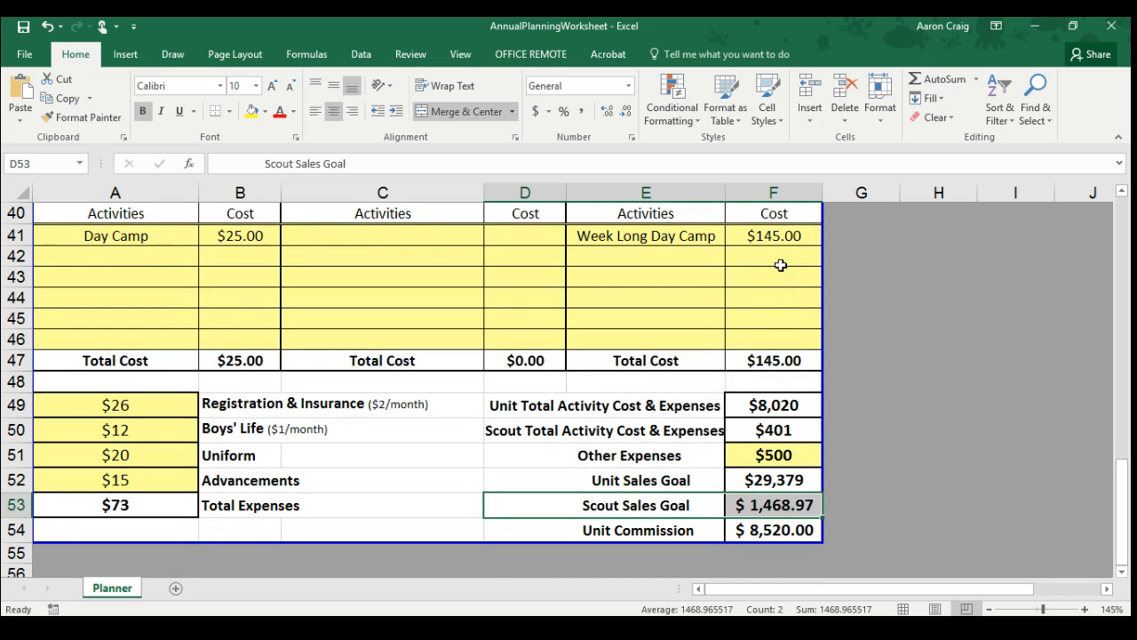
click(760, 237)
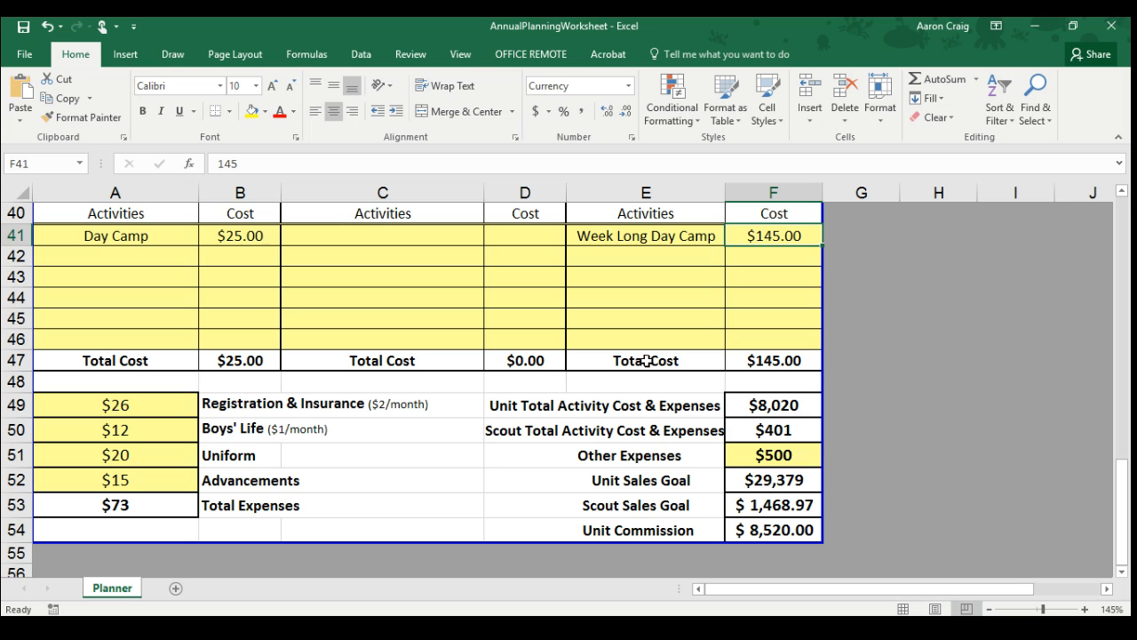
text(100)
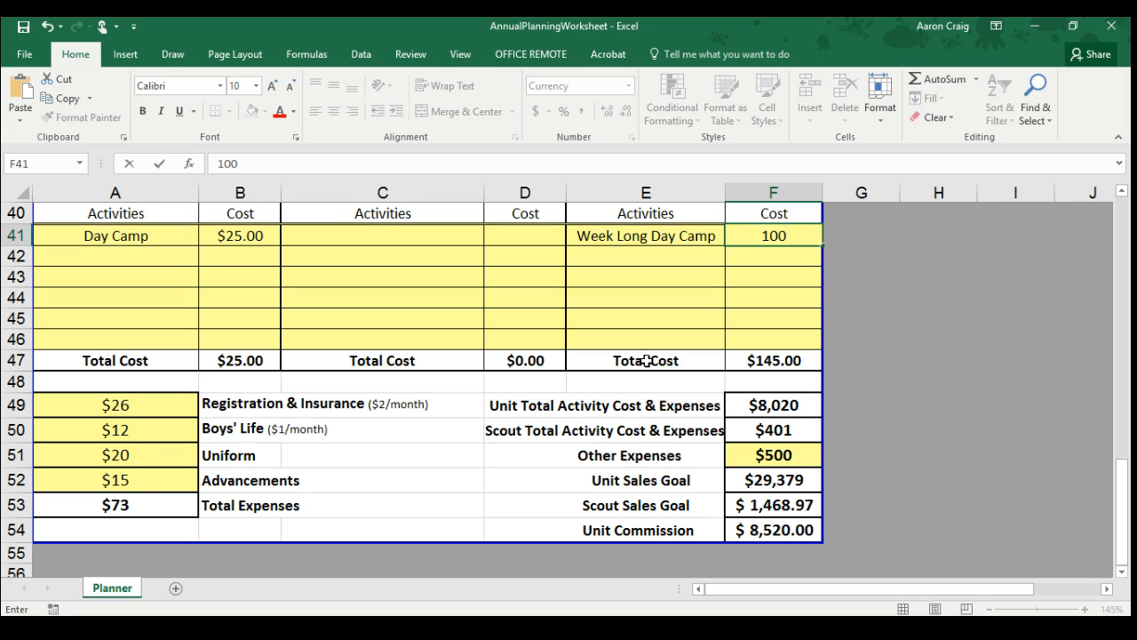
key(Return)
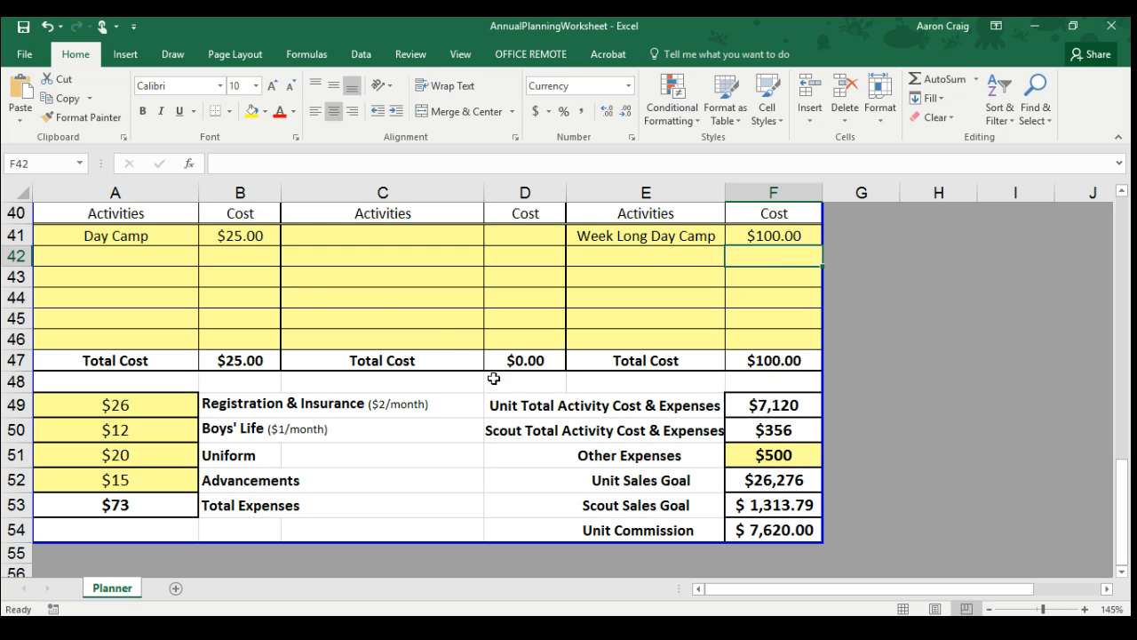
- Lower the August Week Long Day Camp cost to $50 as a further what-if test
click(773, 242)
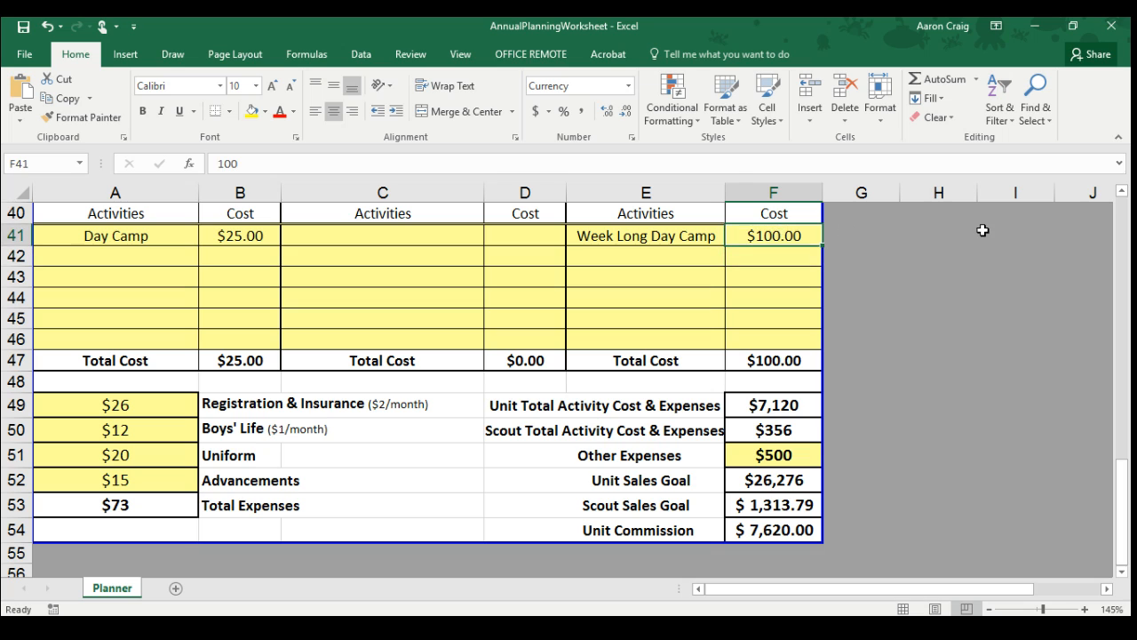
text(50)
key(Return)
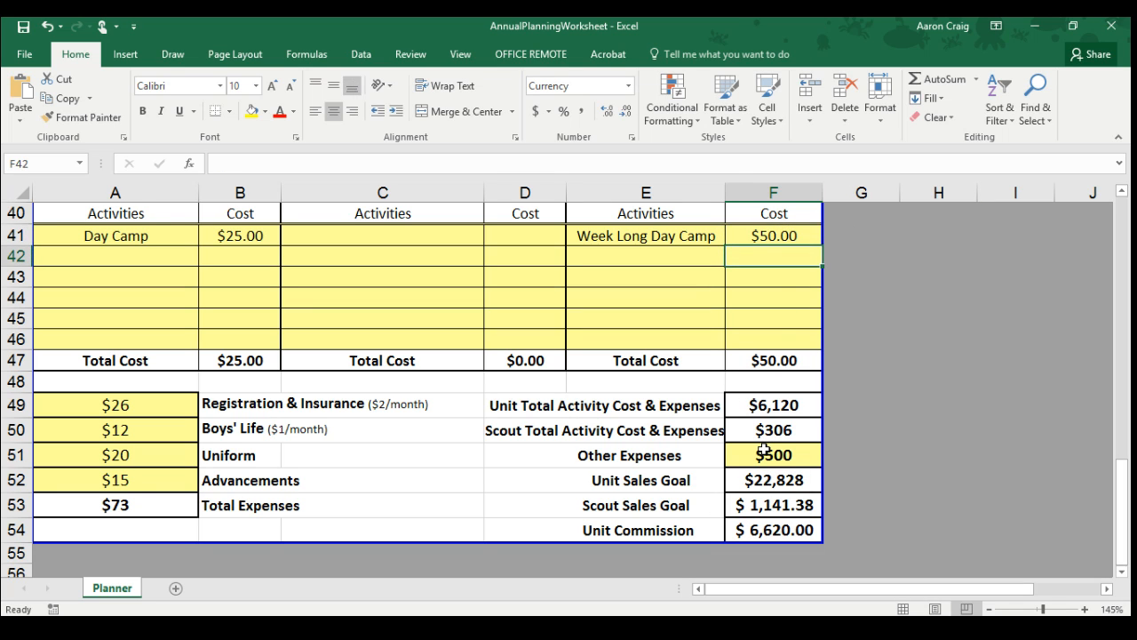
- Restore the August Week Long Day Camp cost to $145
click(739, 235)
text(145)
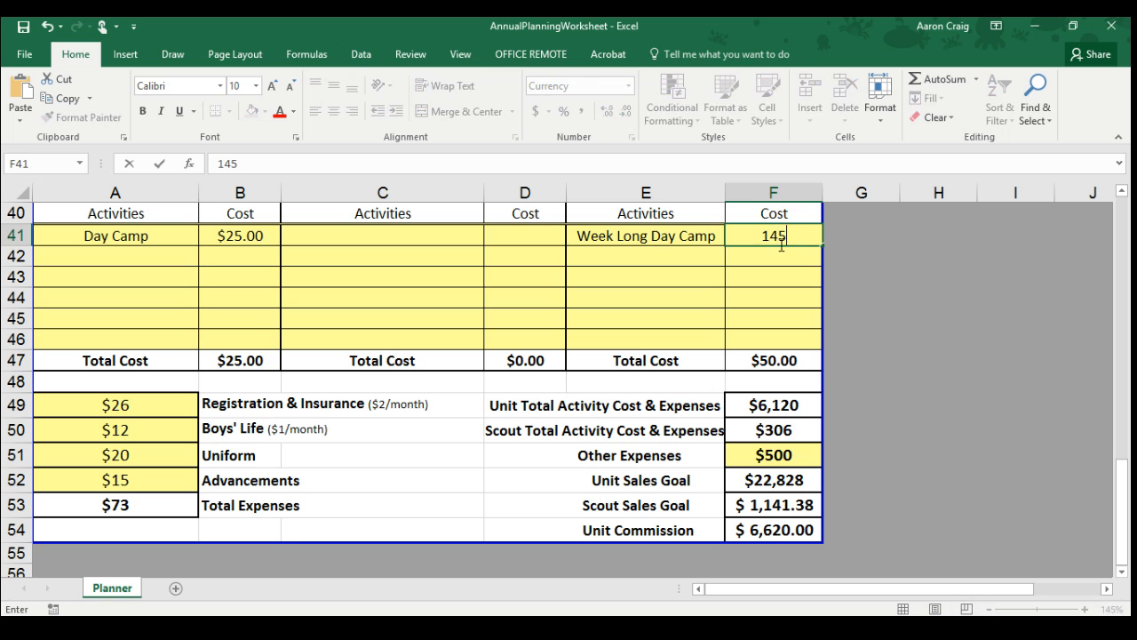
key(Return)
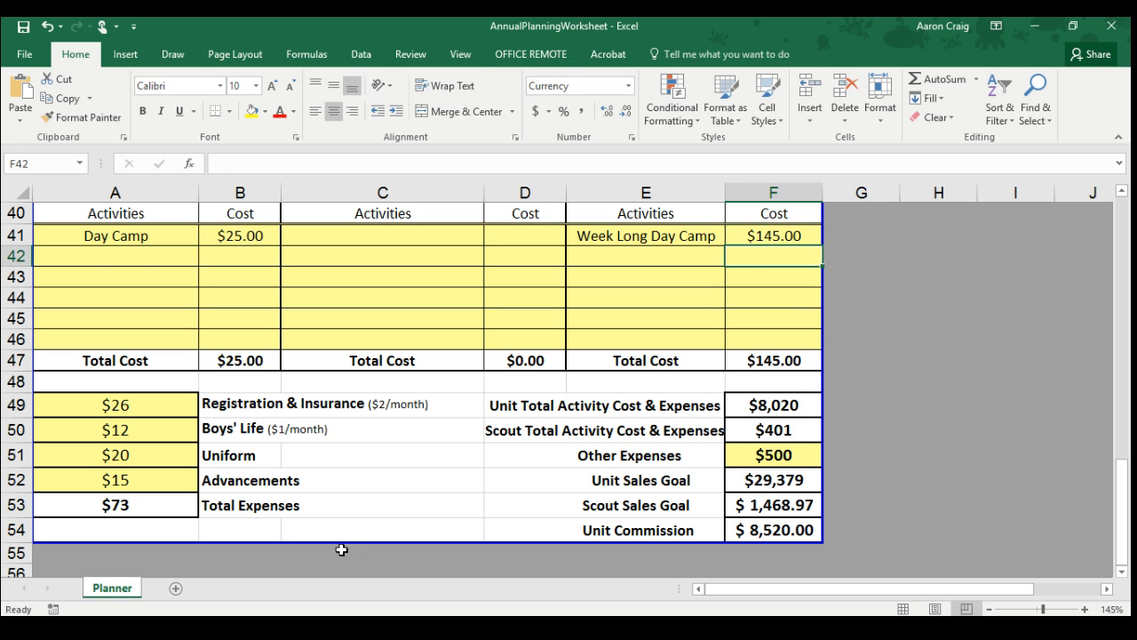
scroll(363, 503, up, 3)
scroll(381, 468, up, 6)
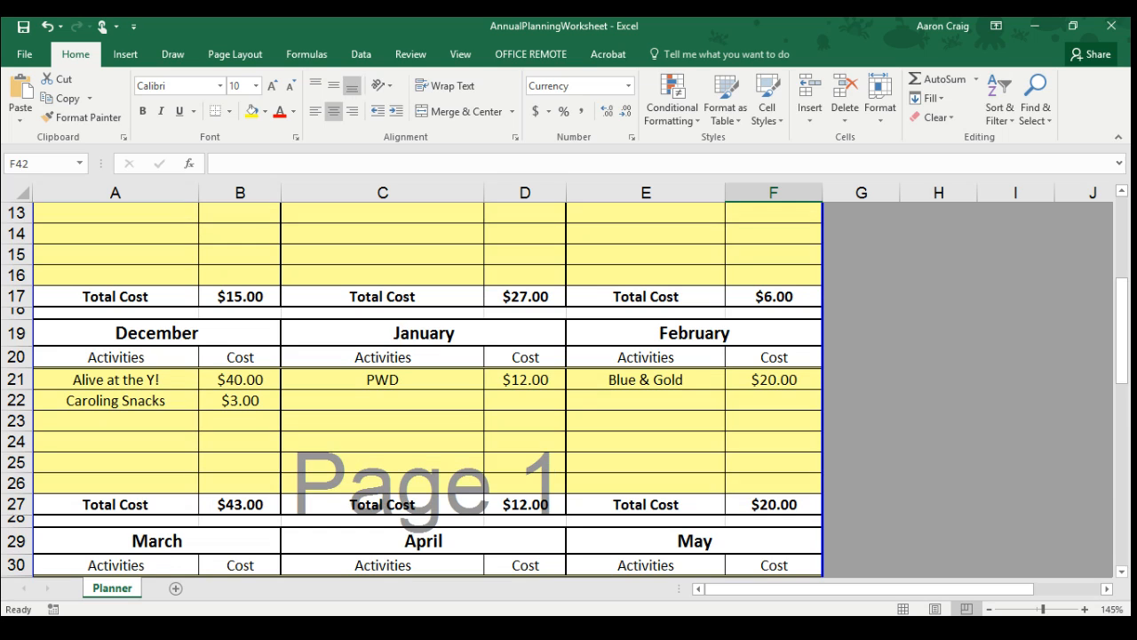
key(alt+Tab)
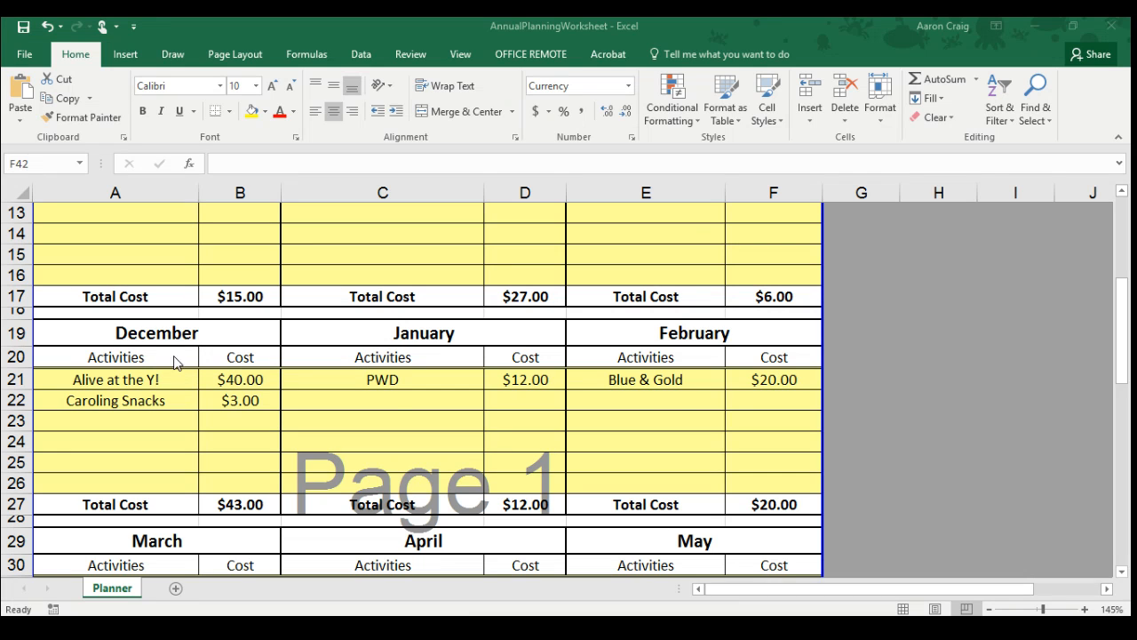
scroll(961, 346, down, 7)
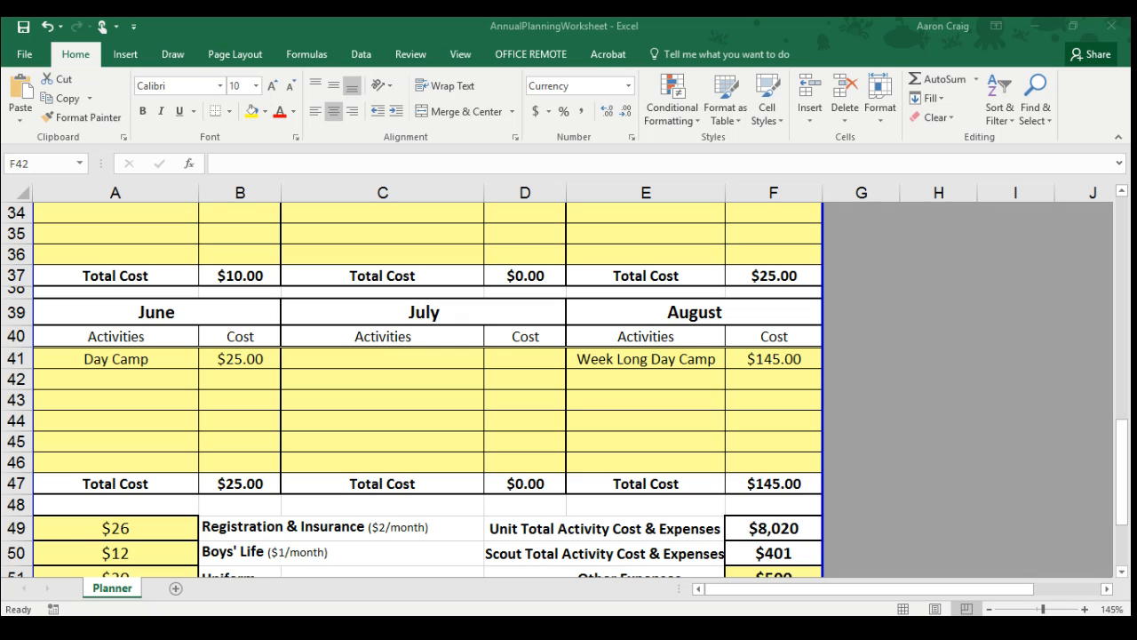